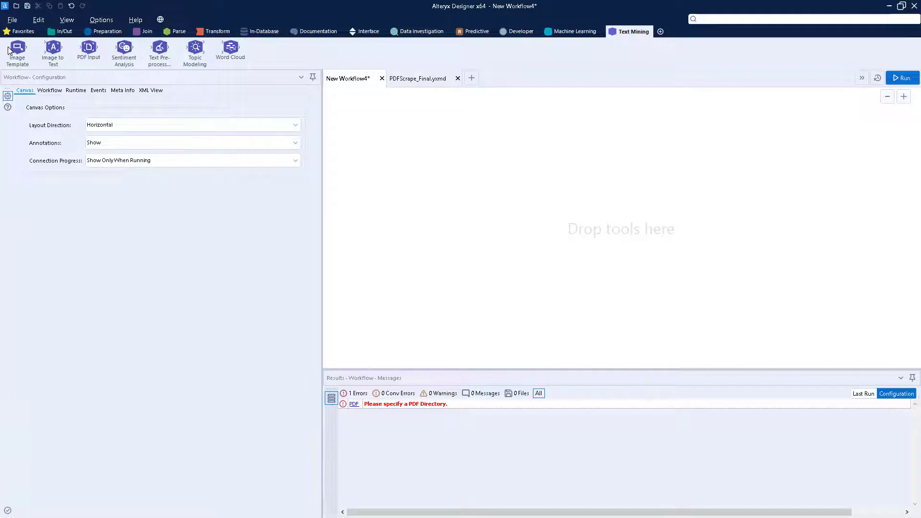
Place an Image Template tool from the Text Mining palette onto the blank canvas.
mouse_move(10, 49)
left_mouse_down()
mouse_move(388, 177)
mouse_move(386, 223)
left_mouse_up()
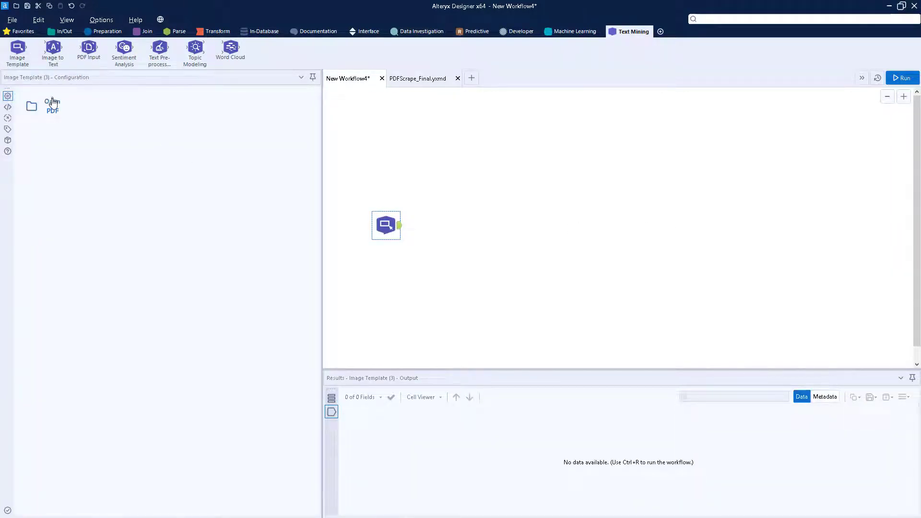
Load the DEF_Corporation_2017 PDF as the Image Template's source document.
left_click(53, 104)
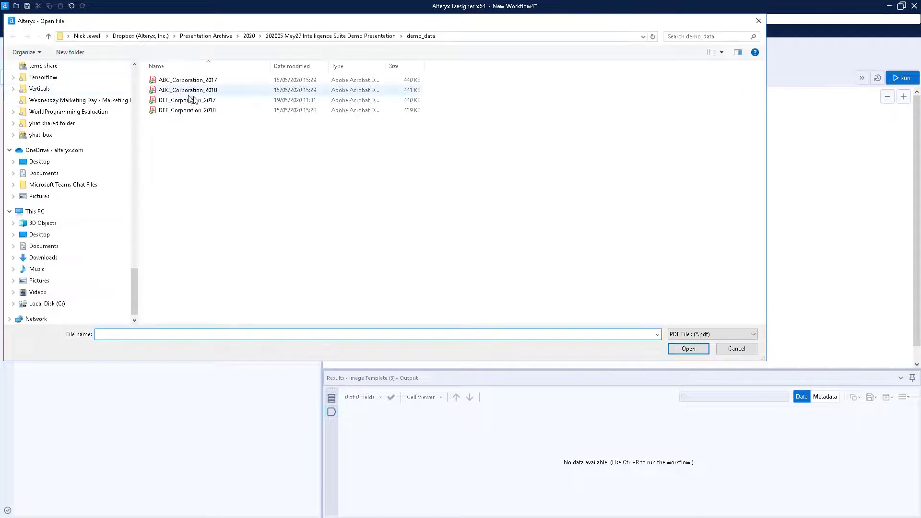
double_click(192, 100)
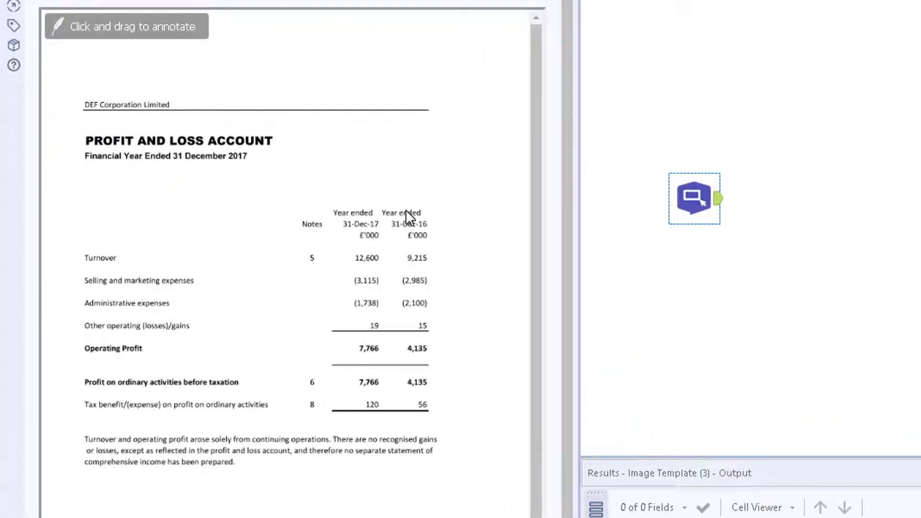
Box the 9,215 turnover figure and save it as a field named 'turnover_py'.
left_click_drag(434, 272, 390, 245)
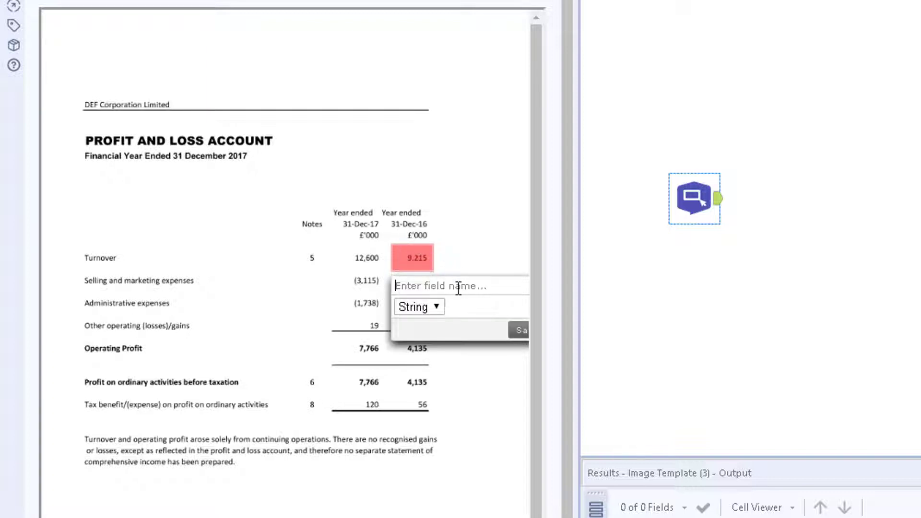
type("turnover_py")
left_click(519, 330)
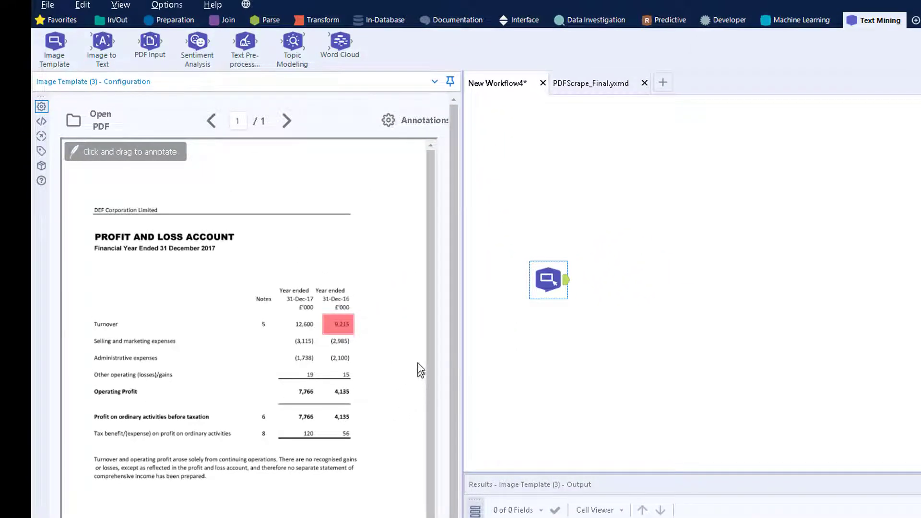
Import a saved annotation file to mark the remaining profit and loss figures.
left_click(417, 120)
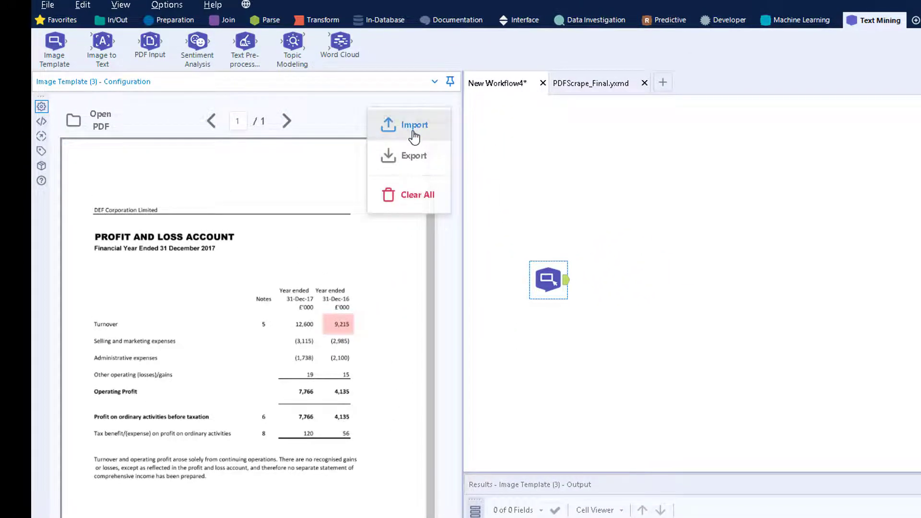
left_click(414, 125)
double_click(267, 93)
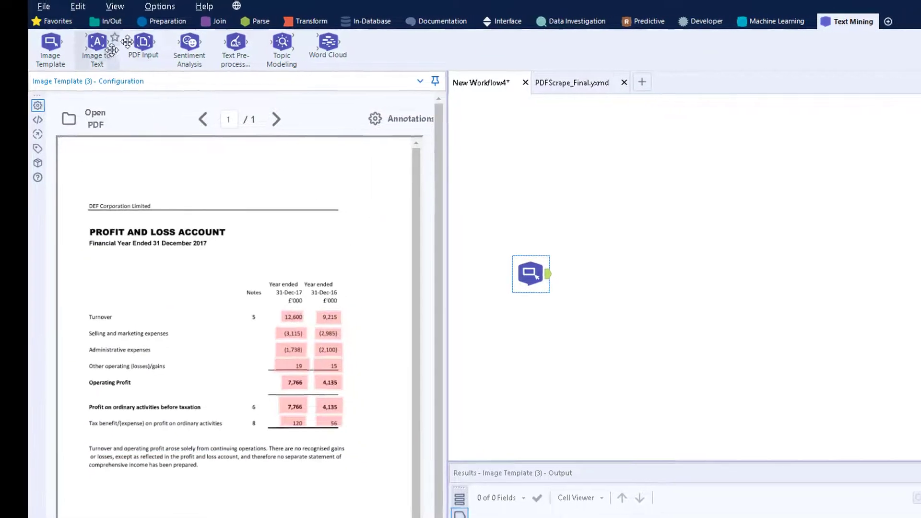
Add a PDF Input with the pasted PDF folder, feeding Image to Text alongside the template.
left_click_drag(102, 52, 389, 137)
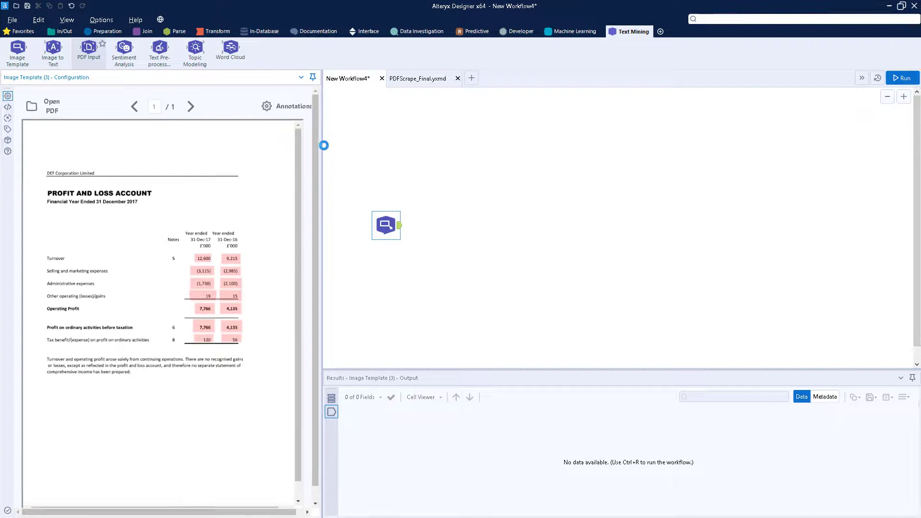
left_click(128, 112)
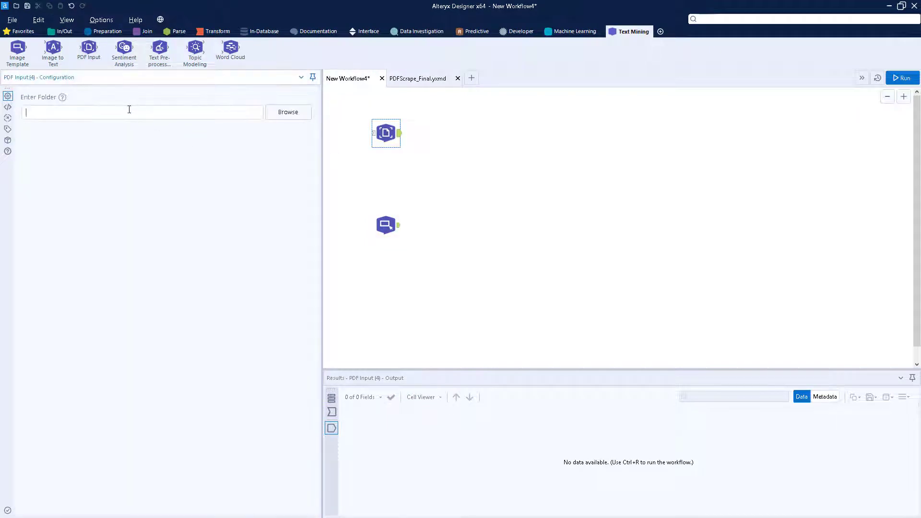
key("ctrl+v")
mouse_move(52, 48)
left_mouse_down()
mouse_move(556, 168)
mouse_move(411, 222)
left_mouse_up()
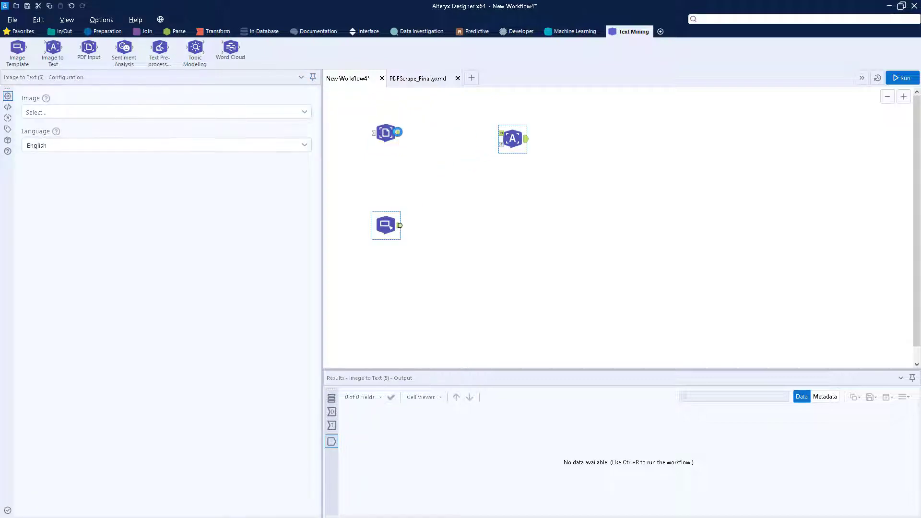
left_click_drag(400, 226, 499, 144)
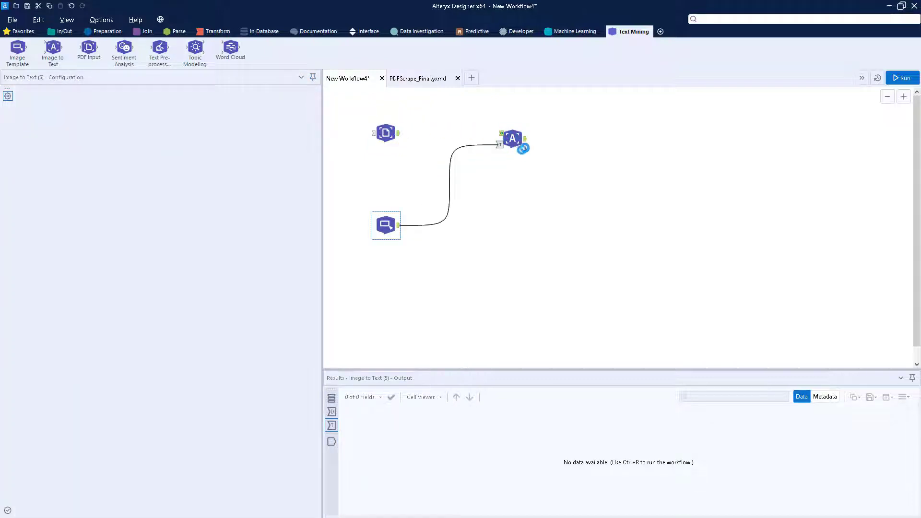
left_click_drag(398, 133, 500, 134)
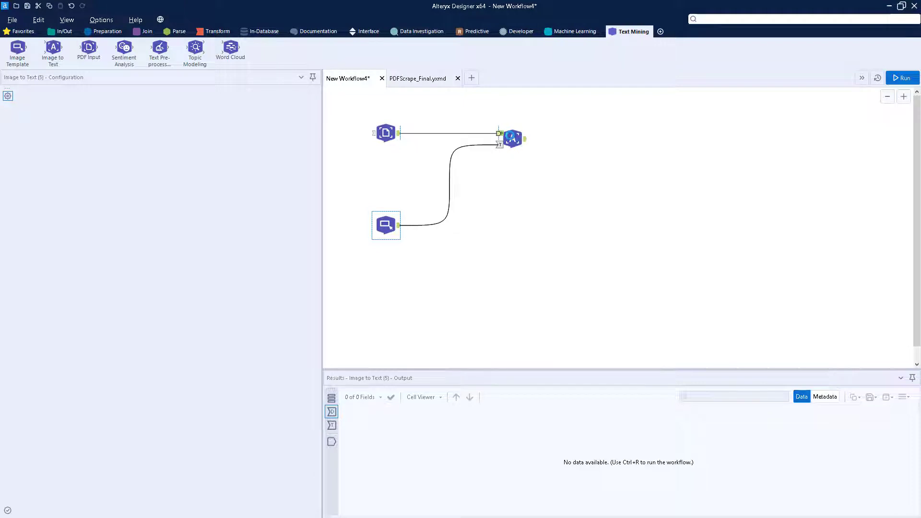
Set Image to Text to use the pdf field with English OCR, and run the extraction.
left_click(512, 138)
left_click(226, 113)
left_click(128, 126)
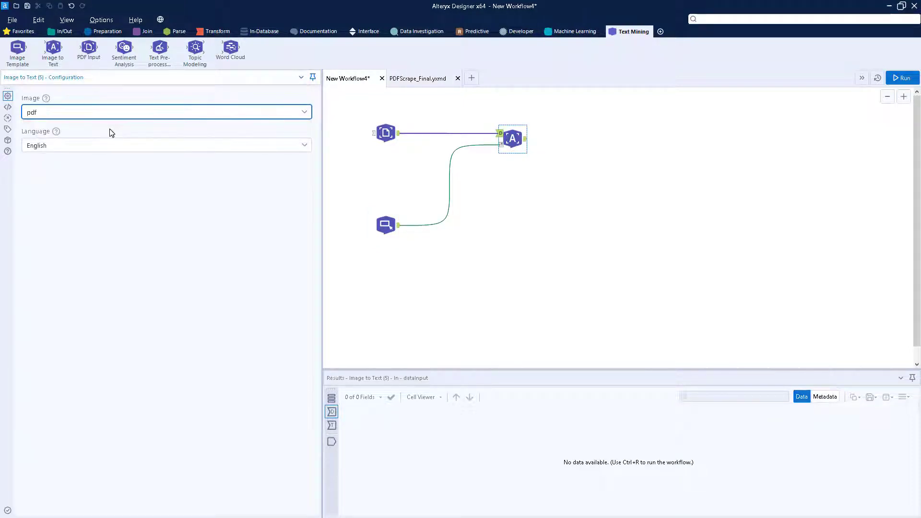
left_click(111, 144)
left_click(118, 181)
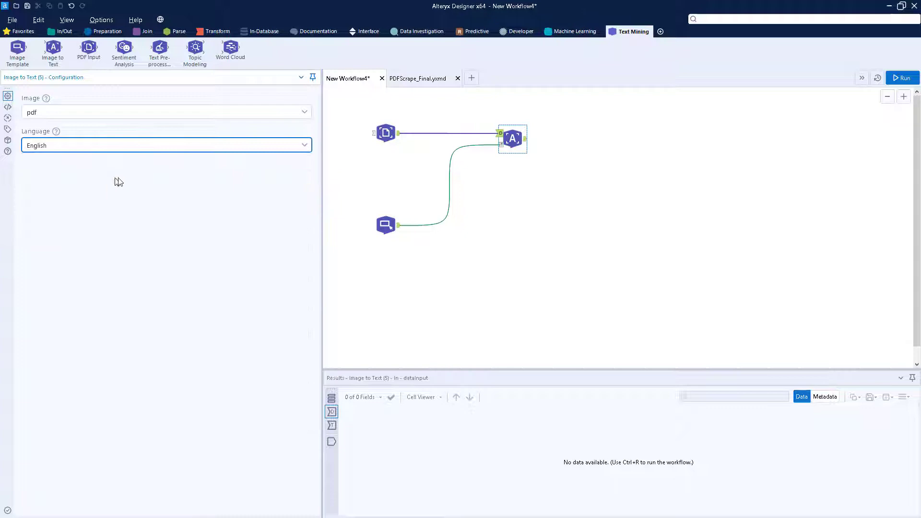
left_click(901, 78)
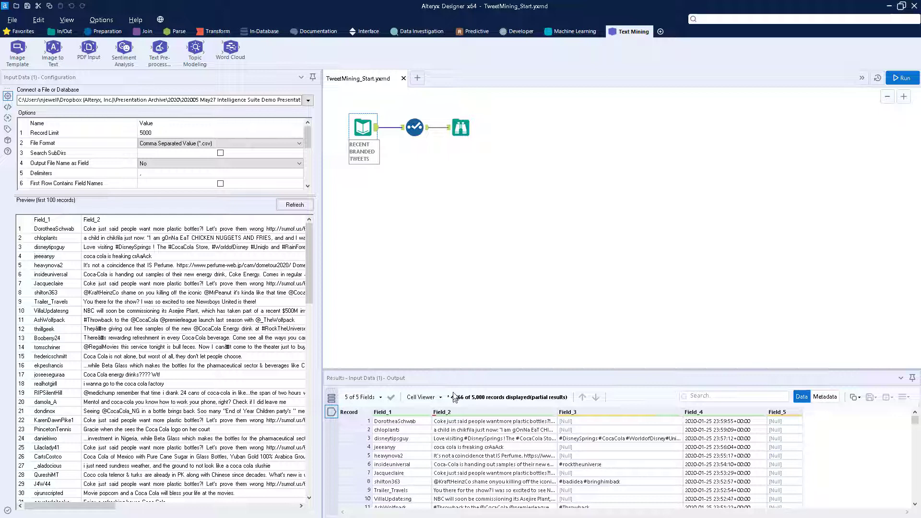
Profile the UserName and Hashtags fields of the tweet data, then return to the all-field overview.
left_click(461, 128)
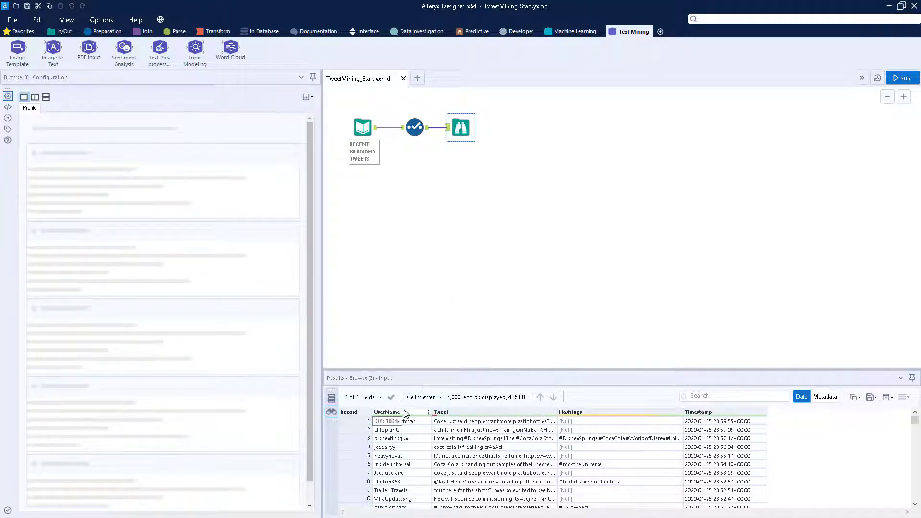
left_click(404, 411)
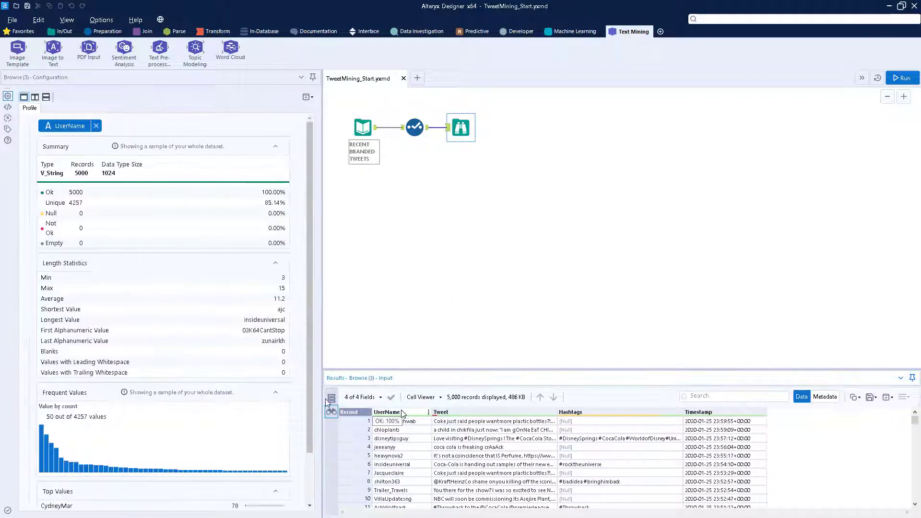
scroll(156, 344, "down", 3)
scroll(156, 345, "up", 3)
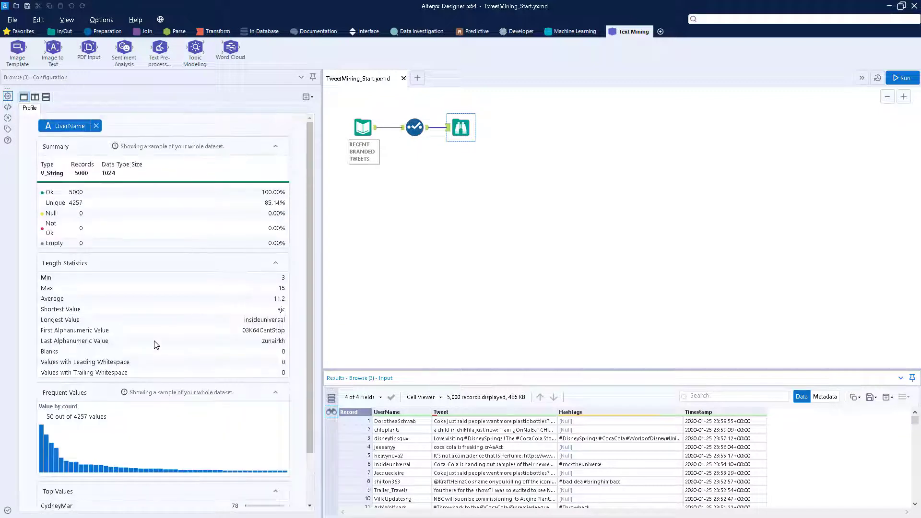
left_click(597, 414)
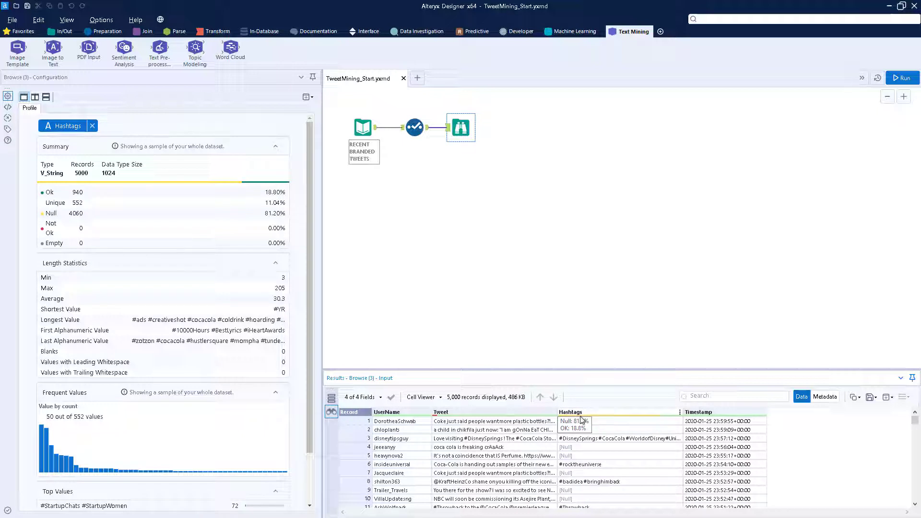
left_click(93, 127)
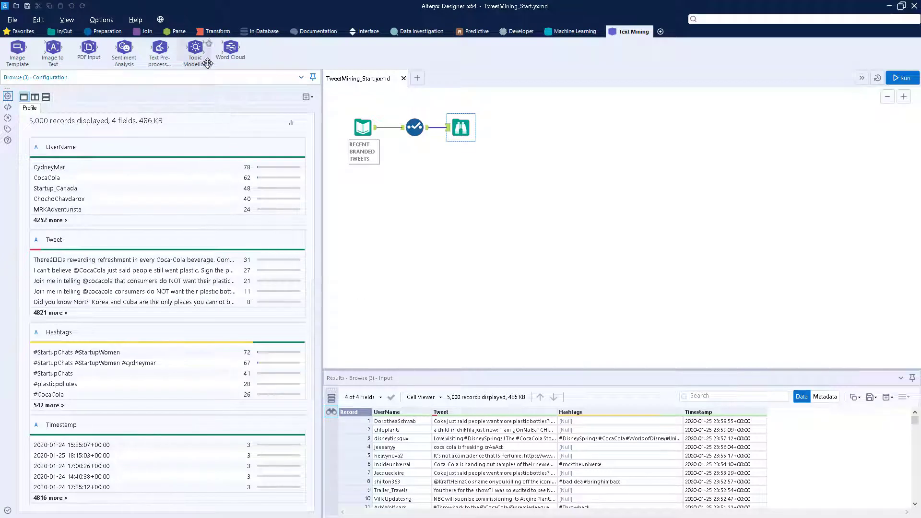
Add a Word Cloud fed by Data Cleansing, with a Browse after it, and run it.
mouse_move(230, 47)
left_mouse_down()
mouse_move(335, 75)
mouse_move(465, 172)
left_mouse_up()
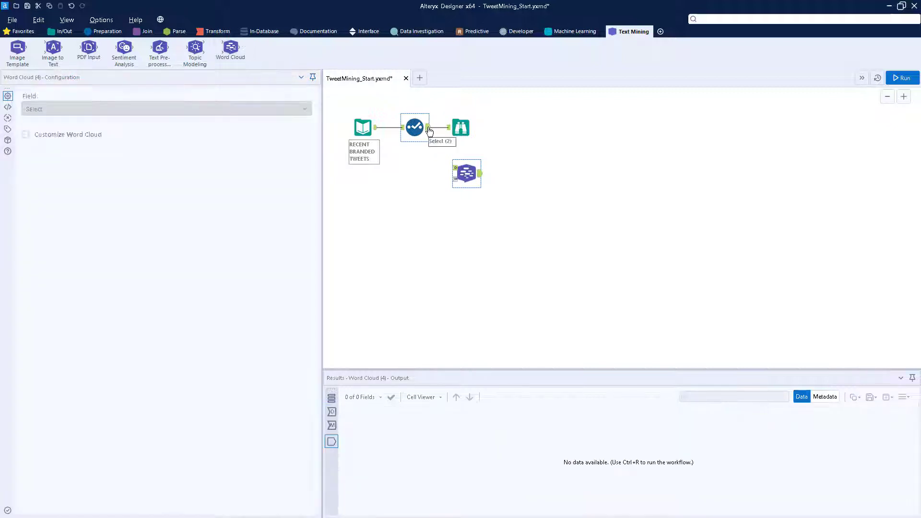
left_click_drag(427, 127, 455, 168)
right_click(467, 172)
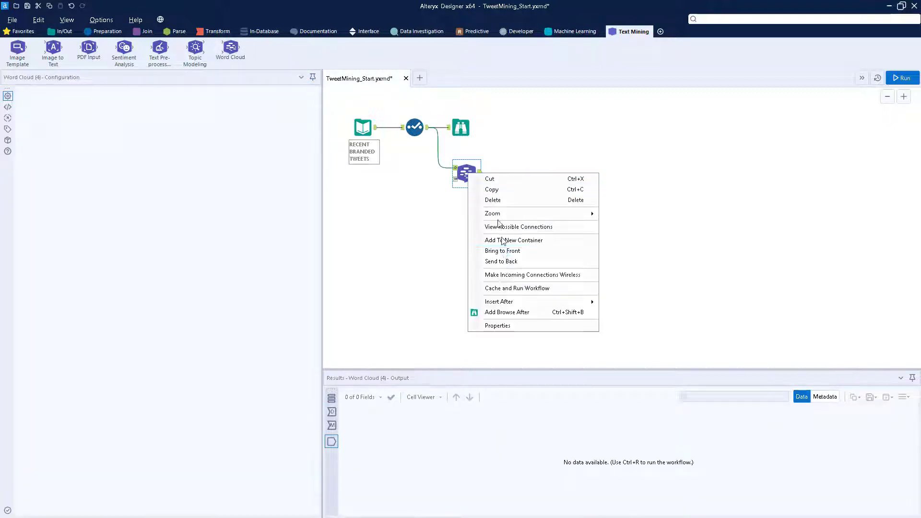
left_click(507, 312)
left_click(896, 79)
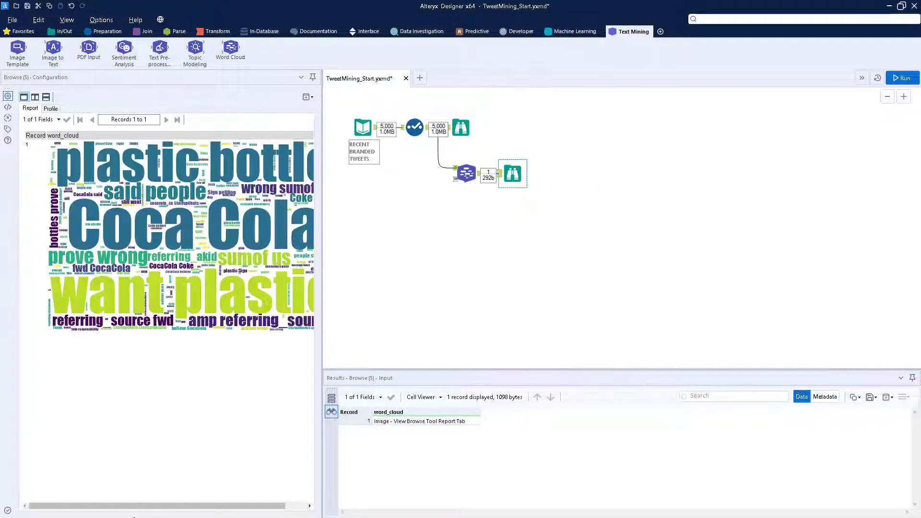
mouse_move(136, 507)
left_mouse_down()
mouse_move(177, 507)
mouse_move(136, 507)
left_mouse_up()
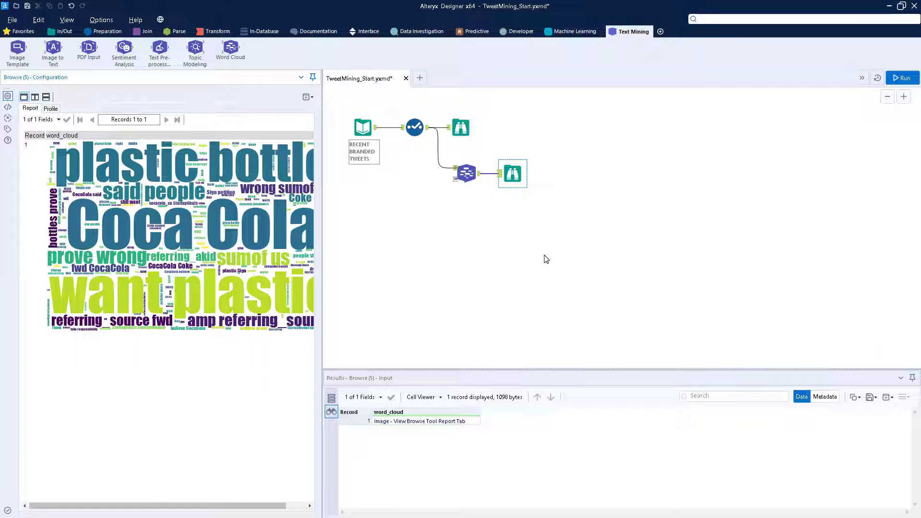
mouse_move(123, 51)
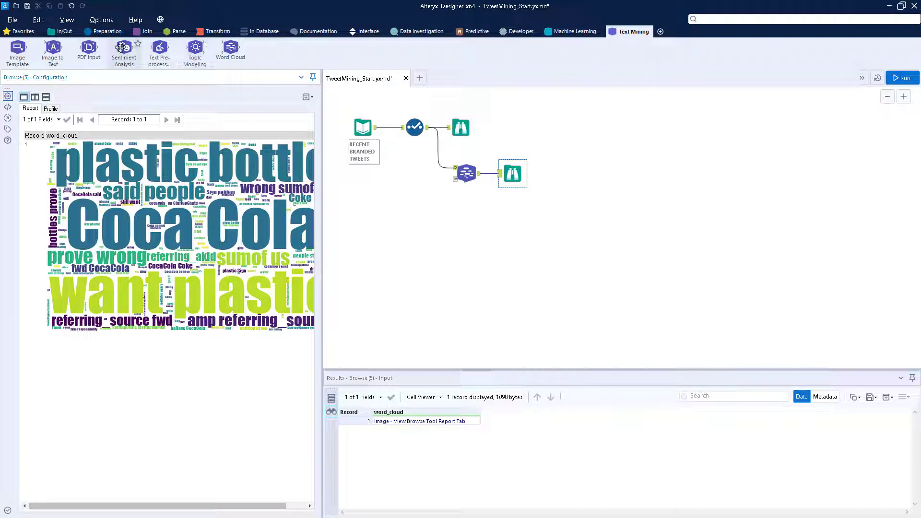
Add Sentiment Analysis after Data Cleansing scoring Tweet with categorical sentiment output, and run it.
left_click_drag(121, 46, 471, 220)
left_click_drag(428, 127, 459, 221)
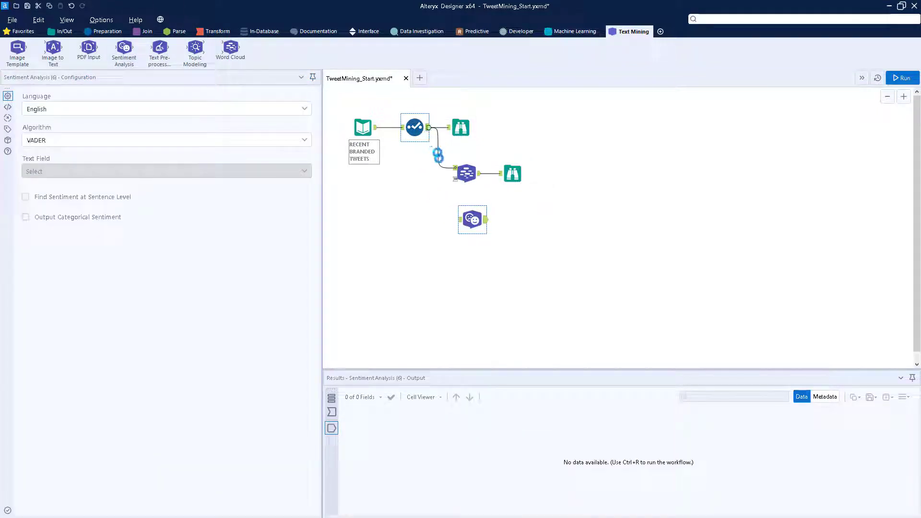
left_click(459, 222)
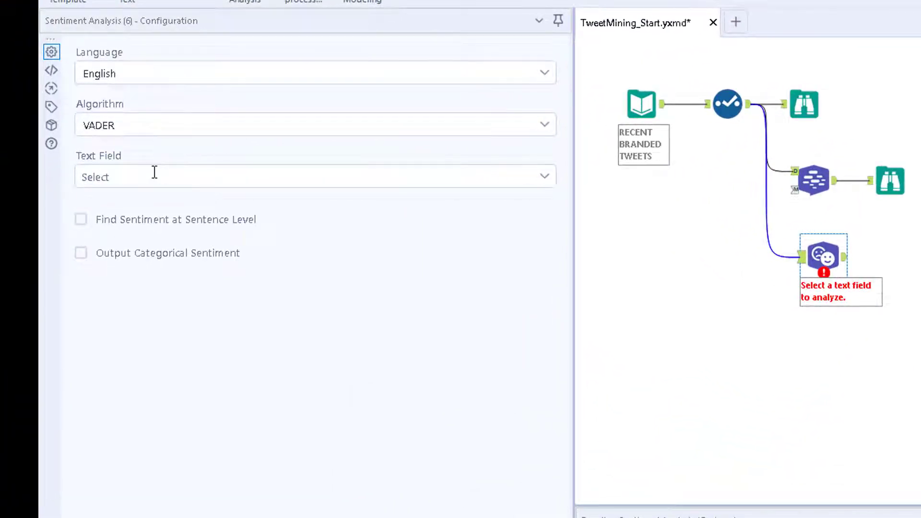
left_click(81, 170)
left_click(149, 235)
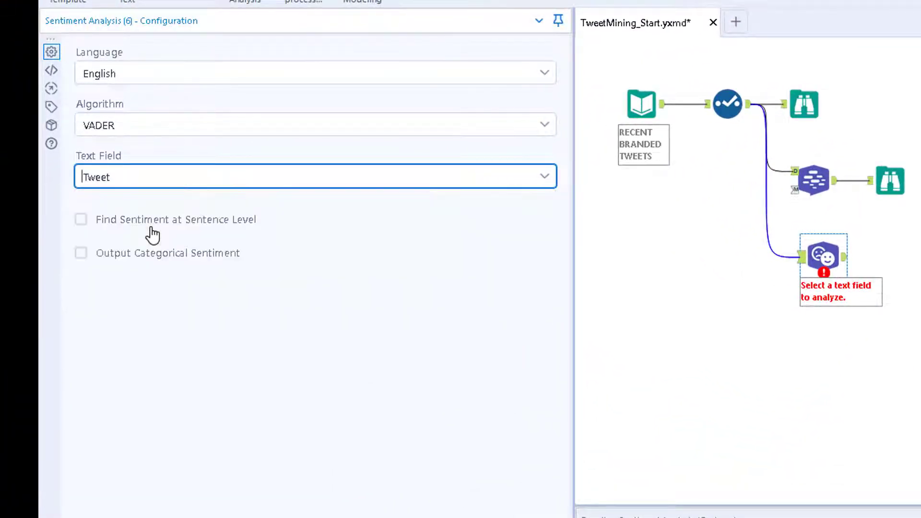
left_click(145, 256)
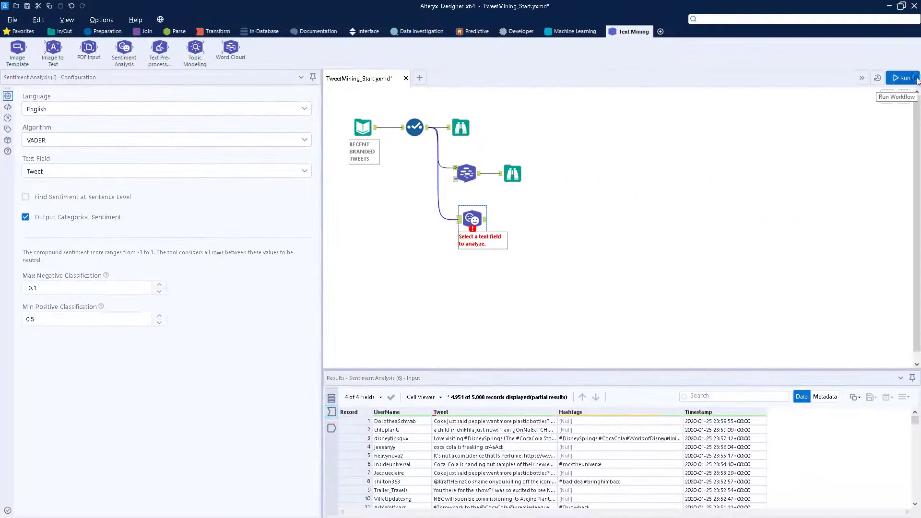
left_click(916, 79)
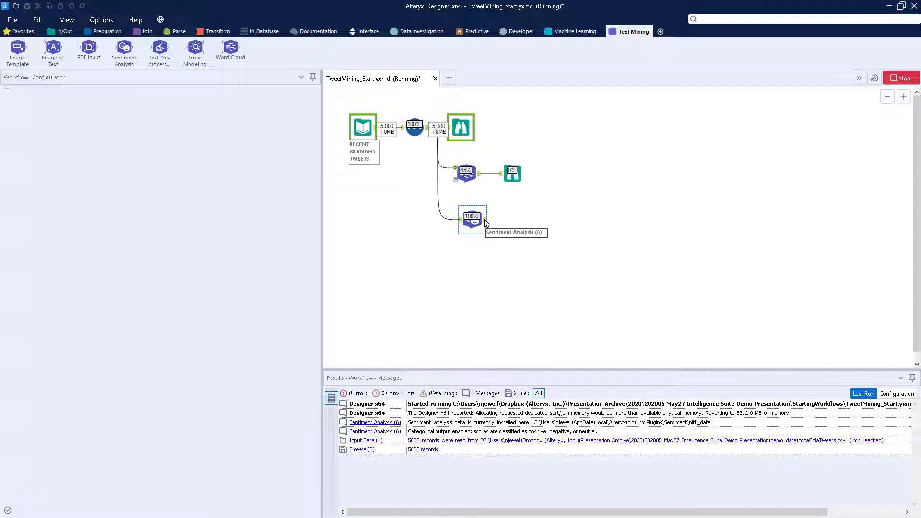
Sort the Sentiment Analysis output by compound_sentiment_score in descending order.
left_click(485, 219)
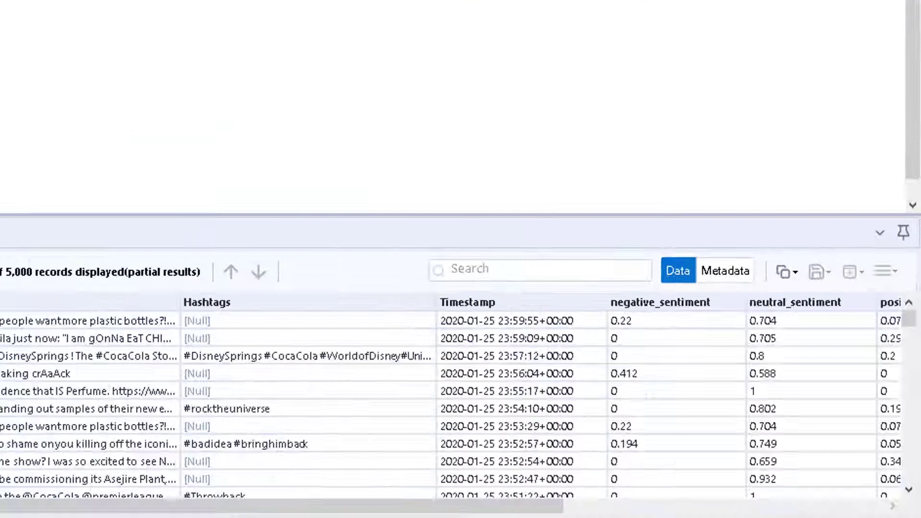
left_click_drag(162, 506, 475, 508)
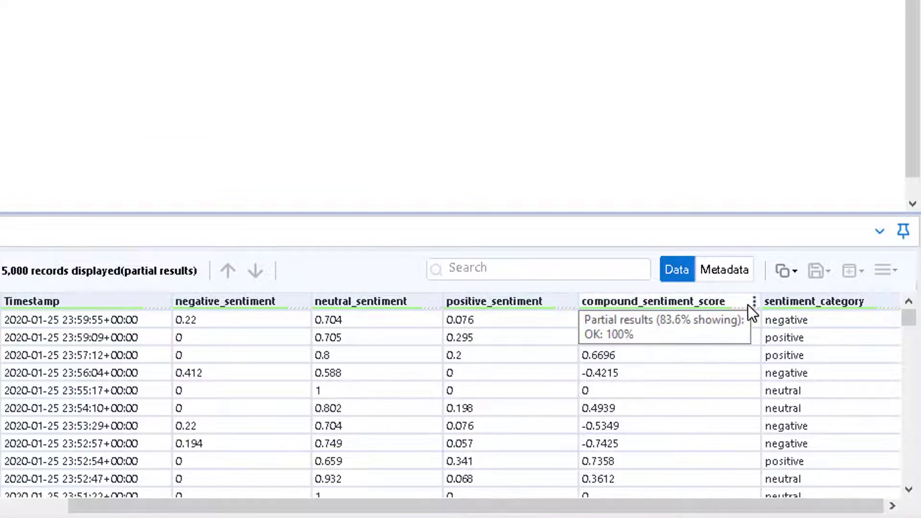
left_click(753, 303)
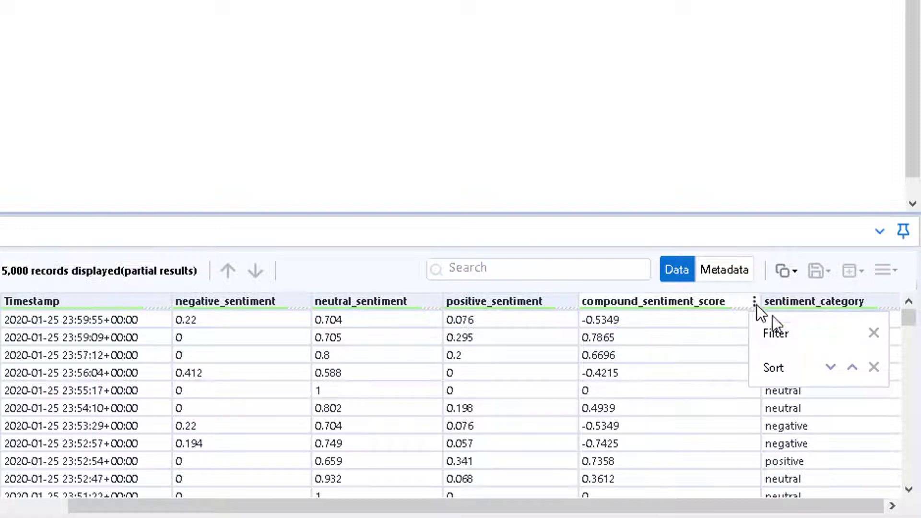
left_click(829, 368)
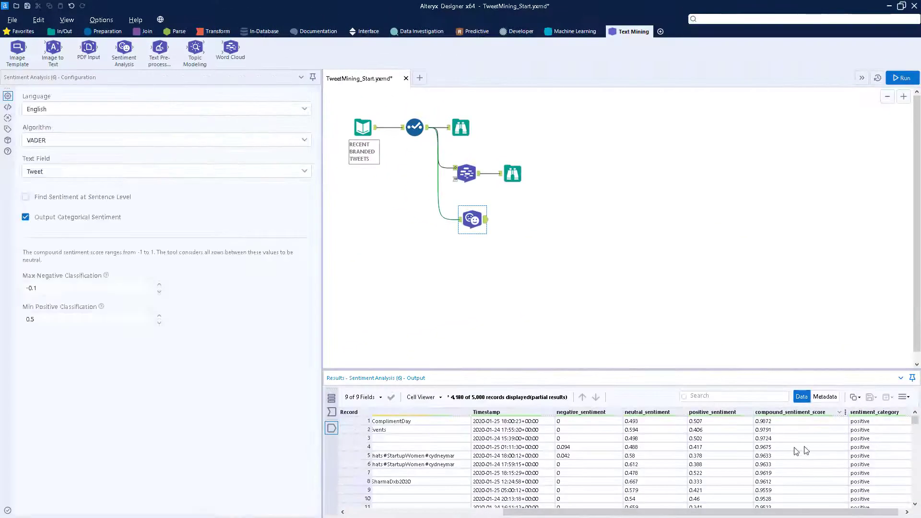
left_click_drag(742, 512, 585, 511)
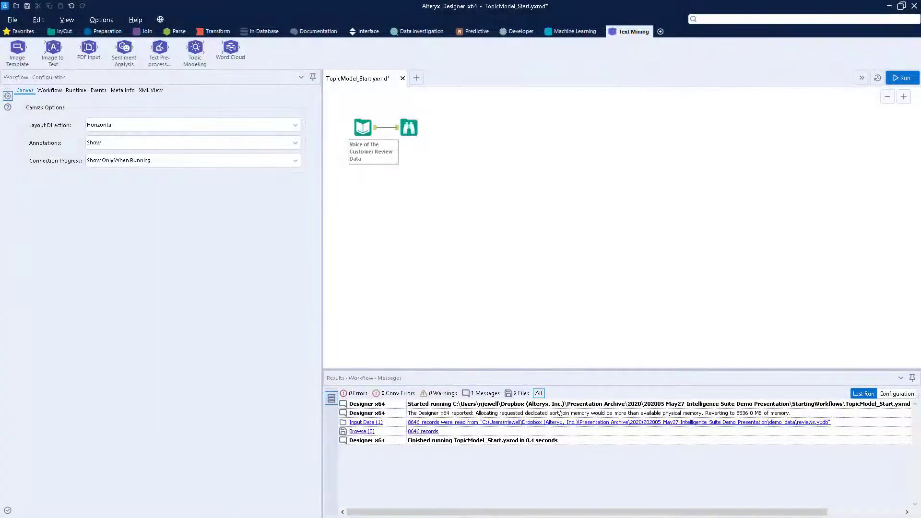
Run the review workflow and view the Browse profile of the comments field.
left_click(901, 77)
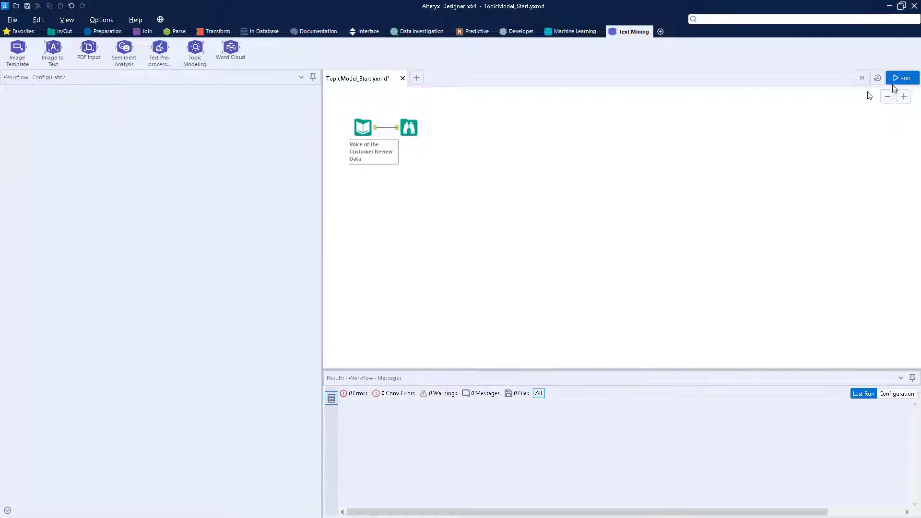
left_click(408, 127)
left_click(577, 412)
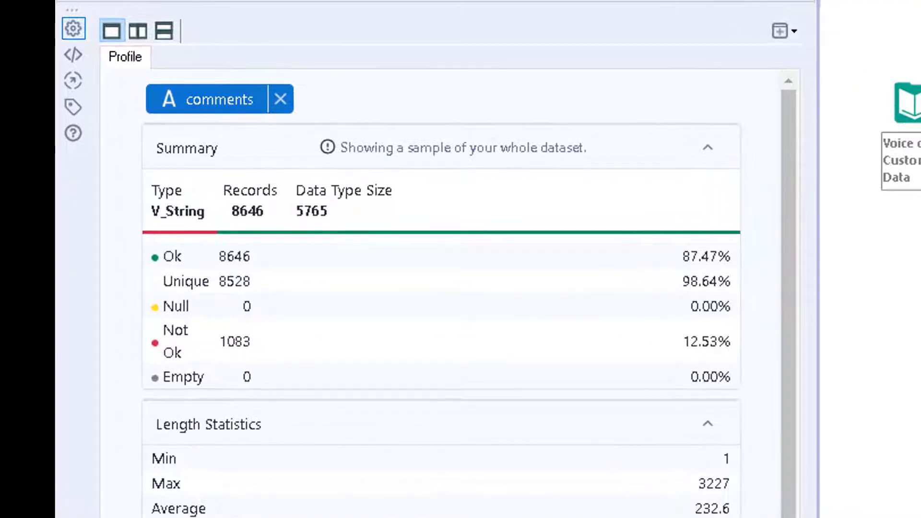
scroll(489, 502, "down", 3)
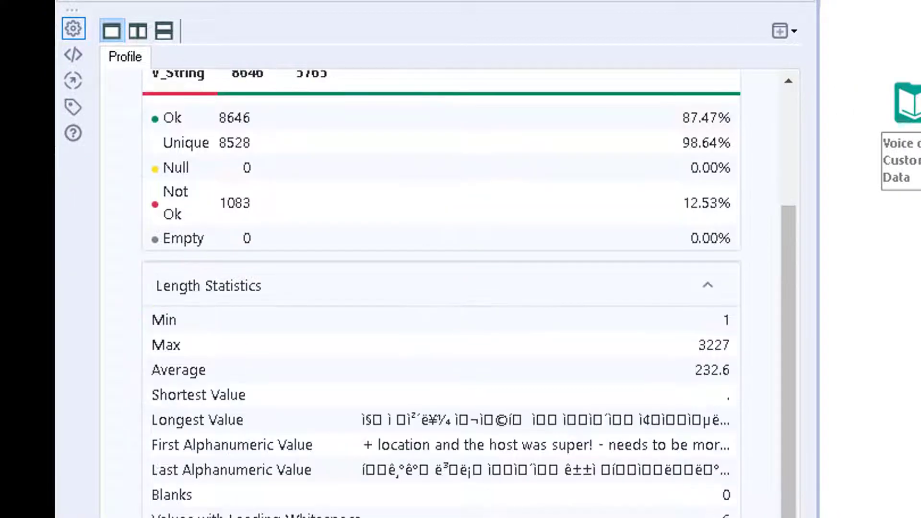
scroll(441, 288, "up", 3)
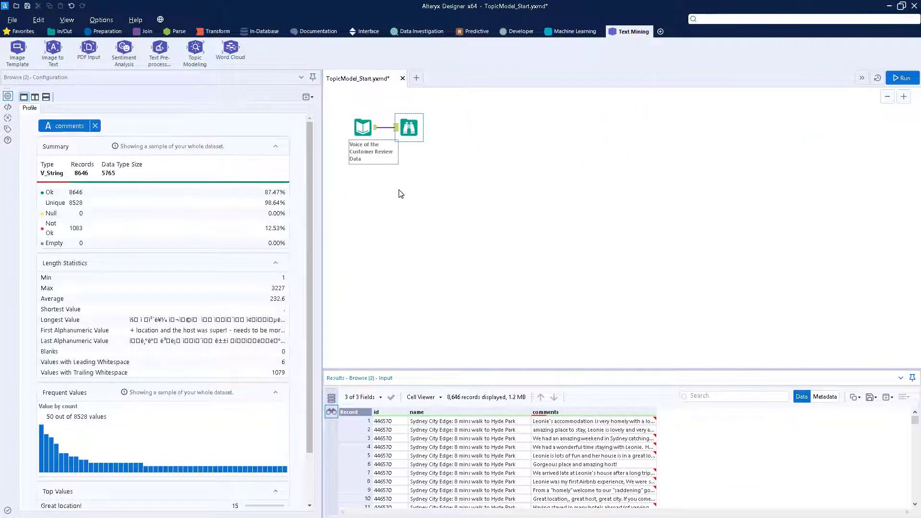
Connect Text Pre-processing to the review data for English comments, followed by Topic Modeling.
left_click_drag(159, 48, 410, 188)
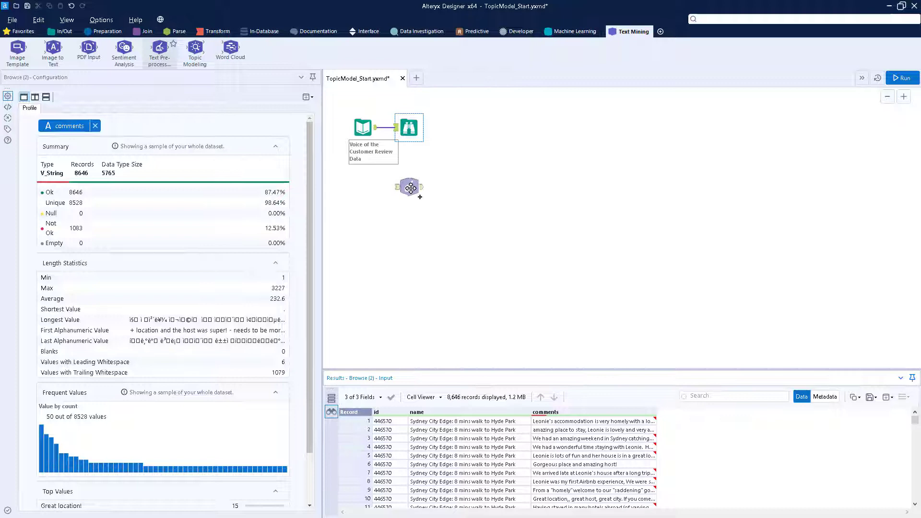
left_click_drag(375, 127, 397, 186)
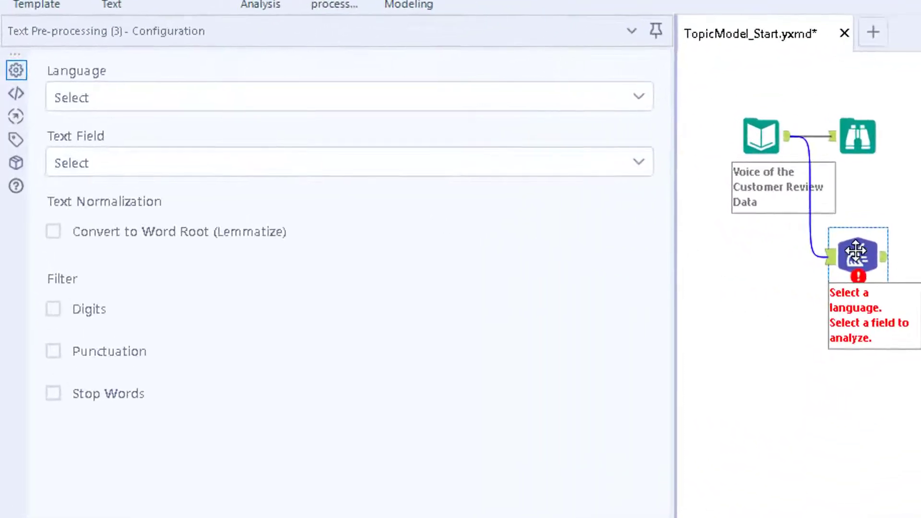
left_click(110, 98)
left_click(118, 143)
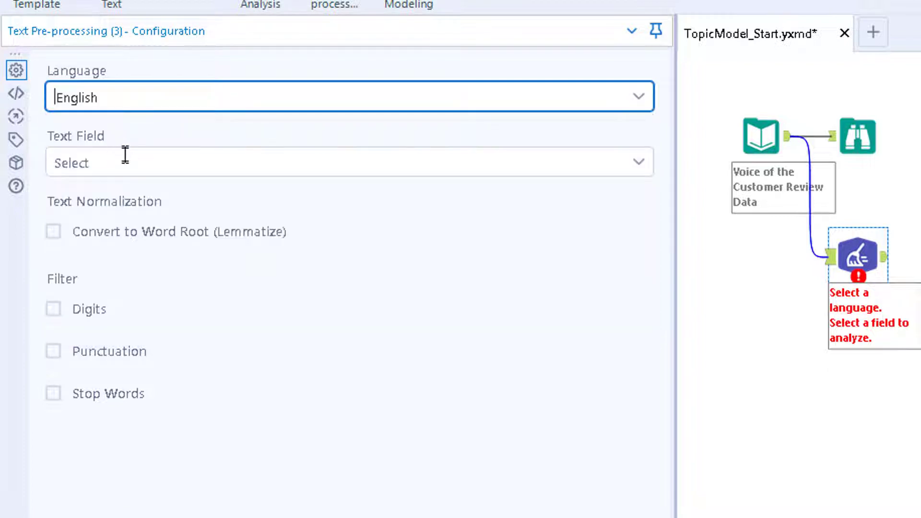
left_click(128, 240)
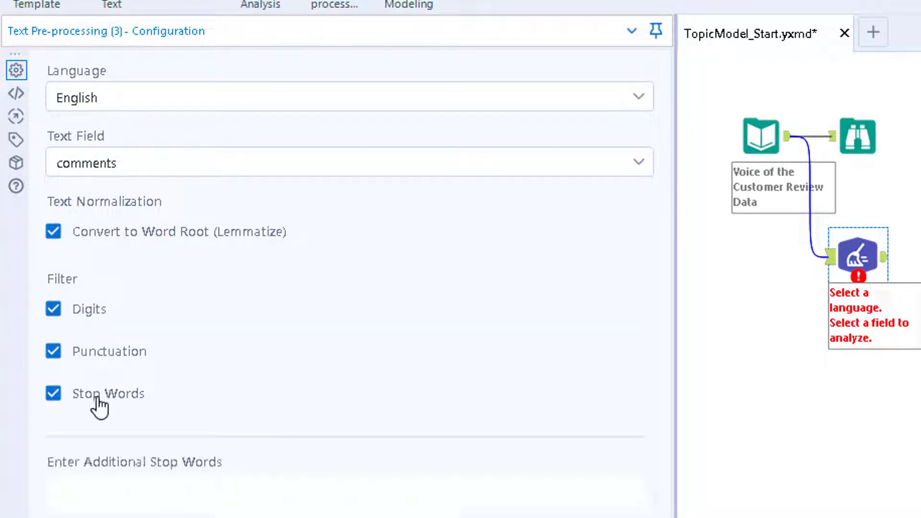
left_click_drag(398, 56, 472, 184)
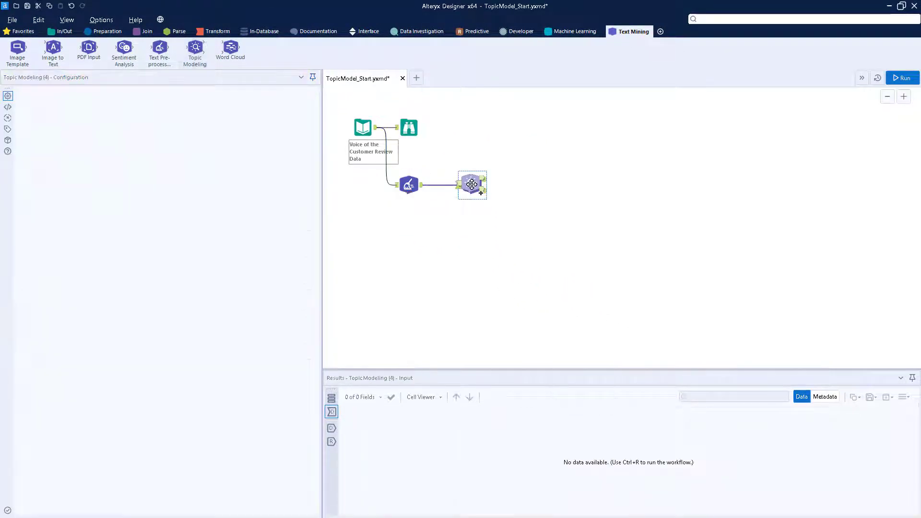
Set the Topic Modeling text field to comments_processed.
left_click(129, 108)
left_click(115, 123)
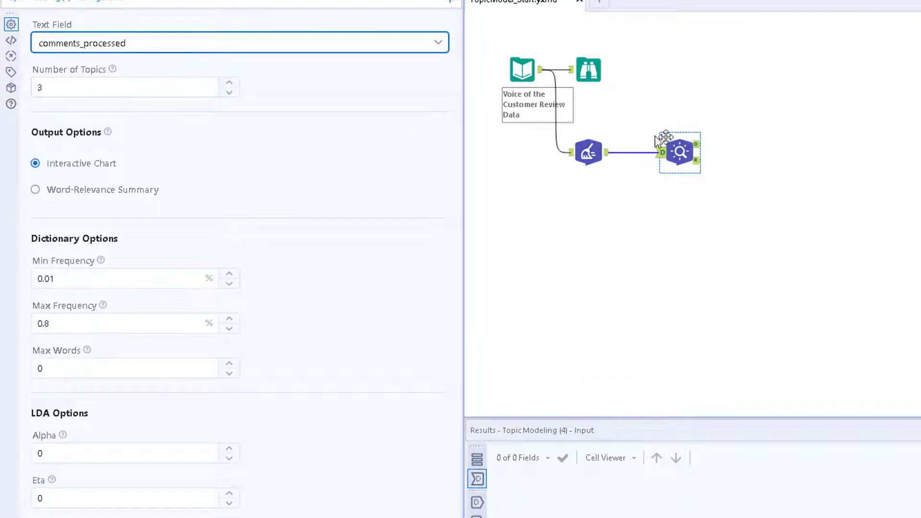
left_click(685, 159)
Add Browse viewers to both Topic Modeling outputs and run the workflow.
right_click(476, 190)
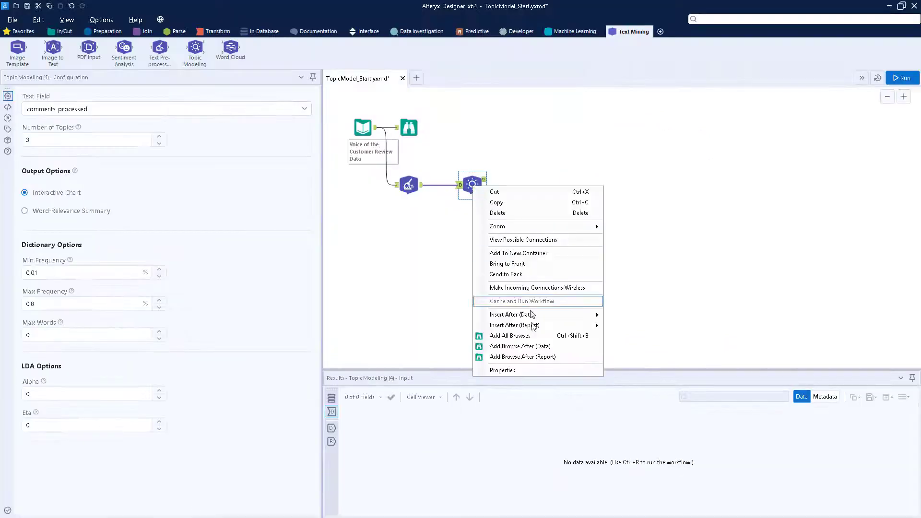
left_click(523, 337)
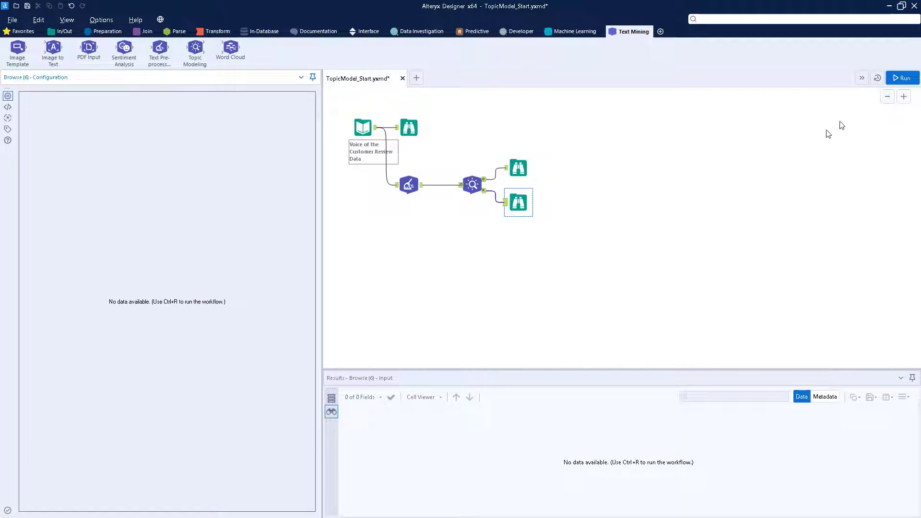
left_click(903, 78)
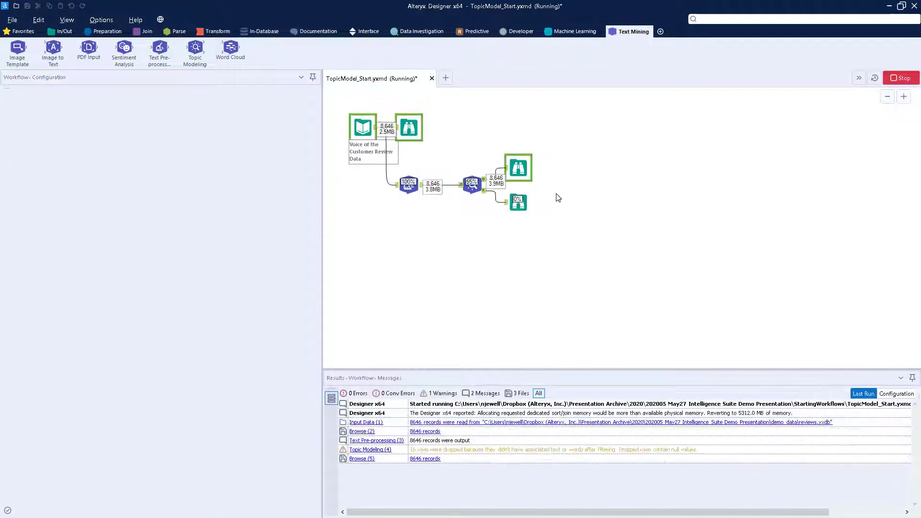
Open the topic report in its own window and show Topic 3's top terms: location, place, stay.
left_click(523, 196)
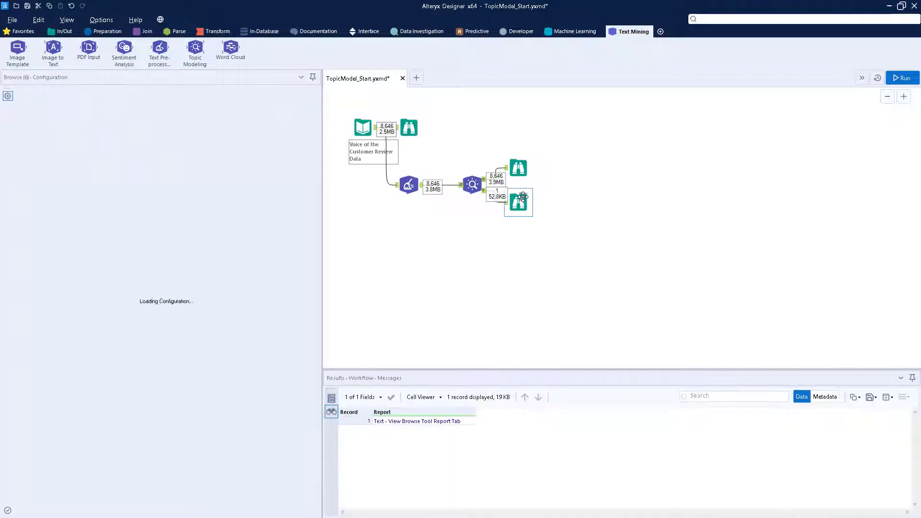
left_click(310, 97)
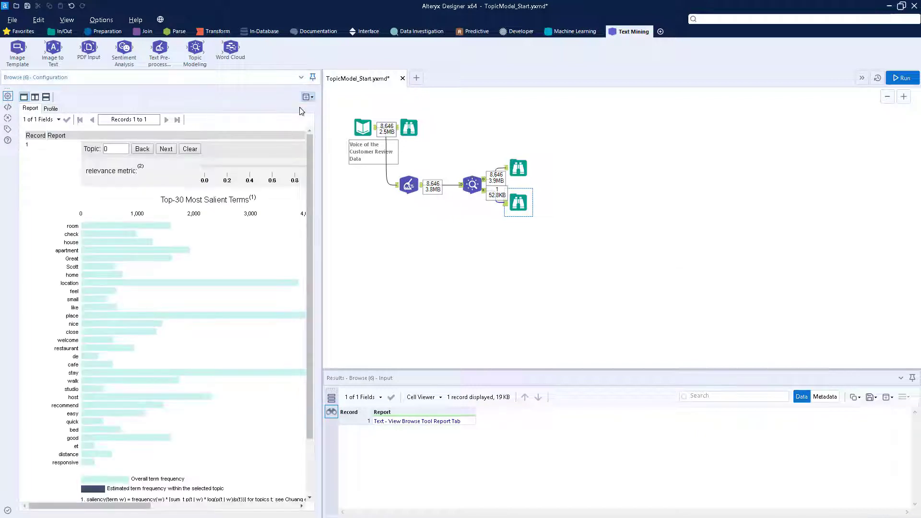
left_click(301, 111)
left_click(628, 167)
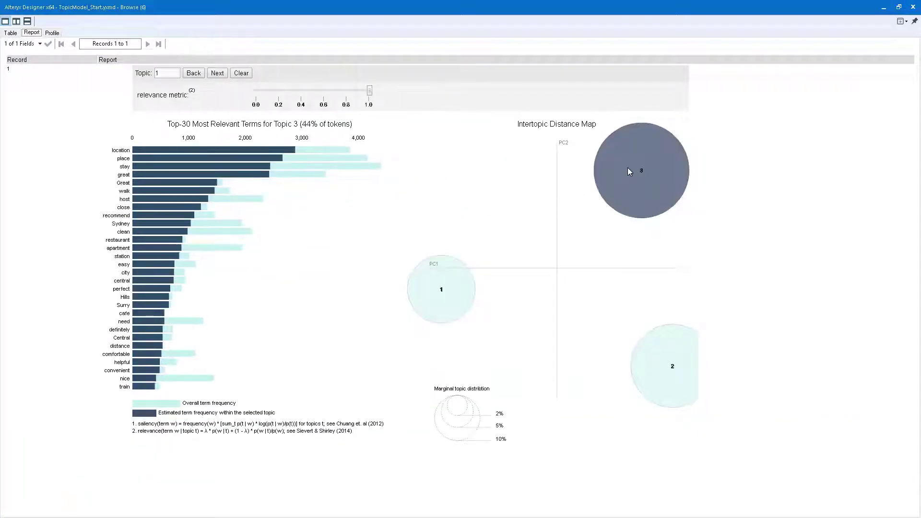